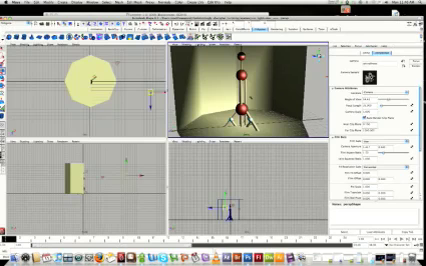
Maximize the perspective viewport and widen the view until the camera icon shows
key(space)
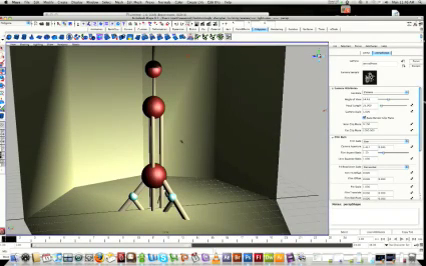
click(56, 45)
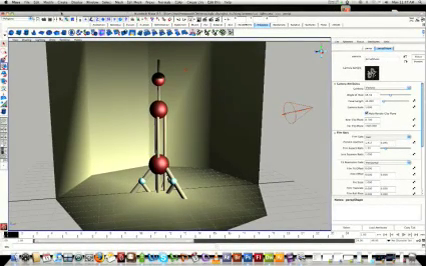
Open the Outliner and step up through the scene lights
click(93, 3)
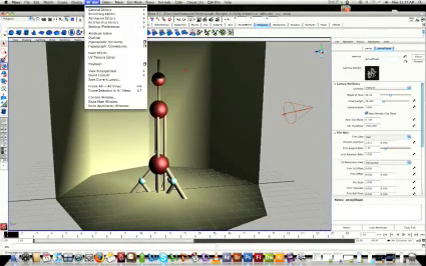
click(110, 41)
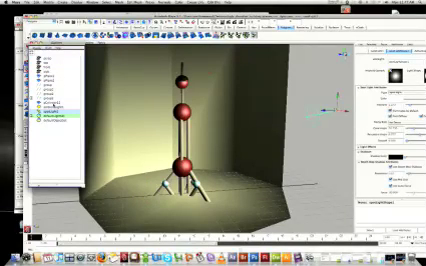
key(Up)
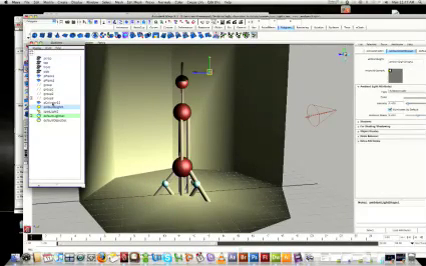
key(Up)
click(60, 102)
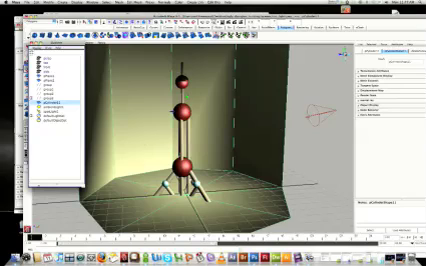
Switch to lit shading with shadows (7), orbit the tower, and select persp
key(7)
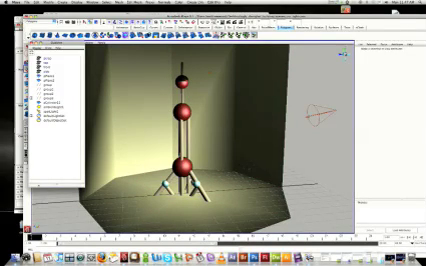
alt+drag(258, 166, 173, 157)
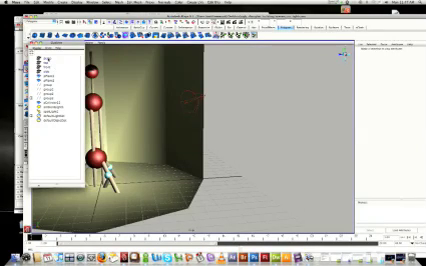
click(46, 57)
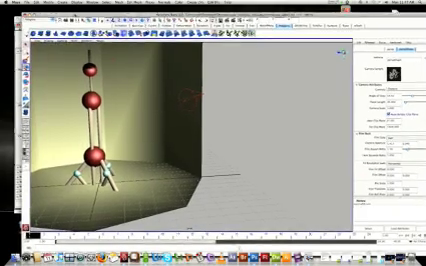
Close the Outliner and create a new camera from Create > Cameras
click(31, 41)
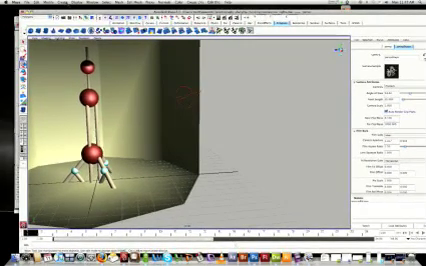
click(62, 3)
mouse_move(72, 31)
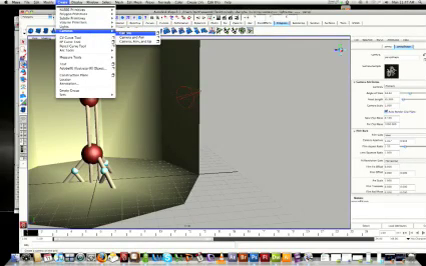
click(128, 32)
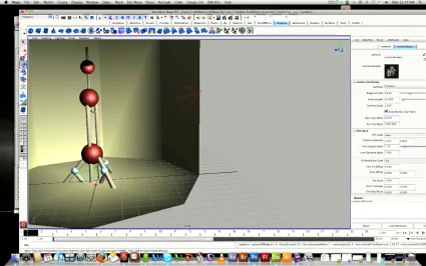
Orbit the view and move the new camera beside the tower's pole
alt+drag(108, 135, 140, 150)
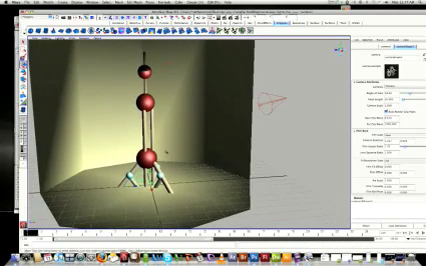
alt+drag(52, 56, 64, 61)
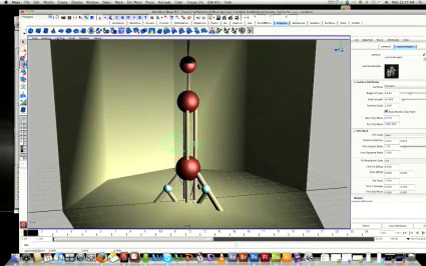
mouse_move(60, 48)
middle_down()
mouse_move(52, 45)
mouse_move(56, 54)
middle_up()
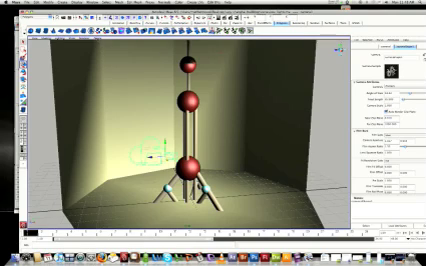
Use the panel view menu, reopen the Outliner on camera1, and switch the viewport view
click(96, 37)
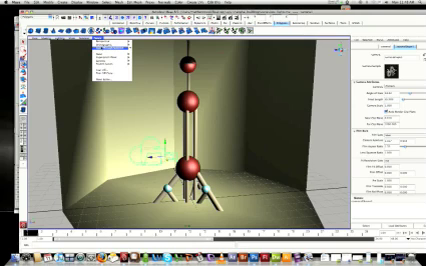
click(108, 44)
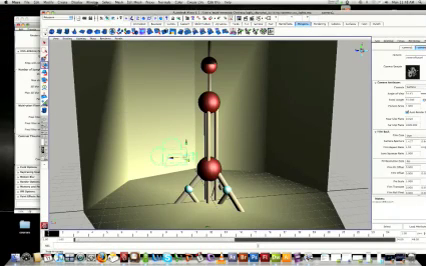
click(117, 4)
click(120, 40)
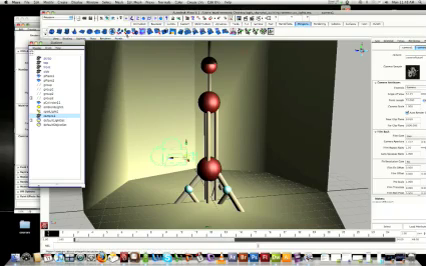
click(119, 44)
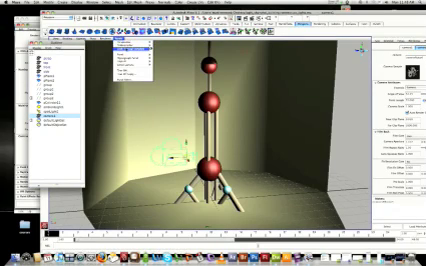
click(126, 46)
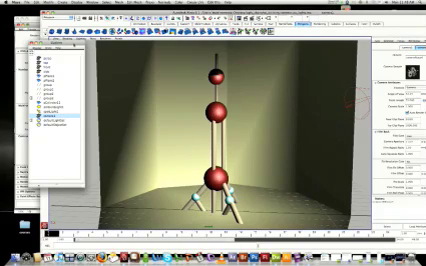
Move the Outliner aside and look through the new camera with the resolution gate on
drag(60, 42, 49, 68)
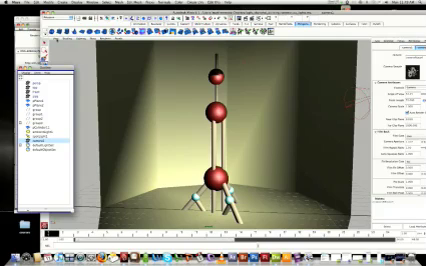
click(57, 38)
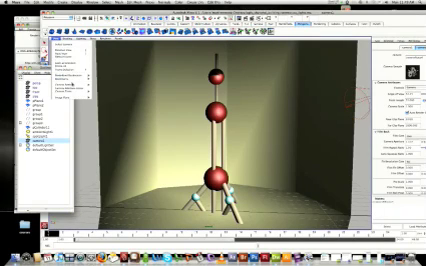
mouse_move(72, 86)
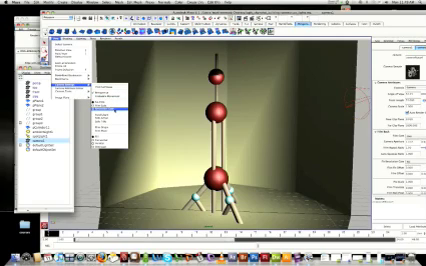
click(115, 108)
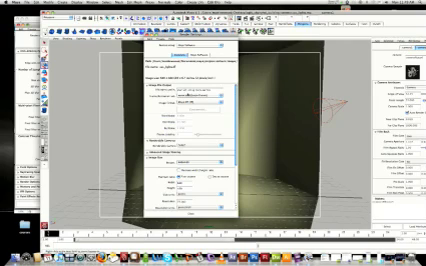
Set frame naming and the image format, and make the new camera renderable
click(195, 94)
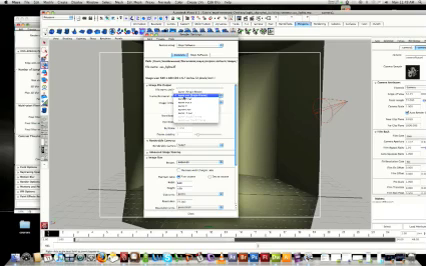
click(188, 96)
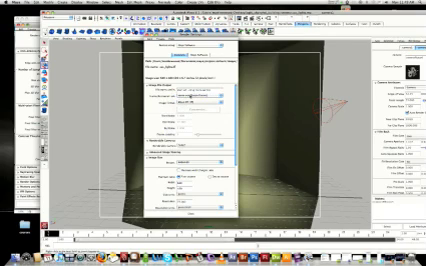
click(189, 103)
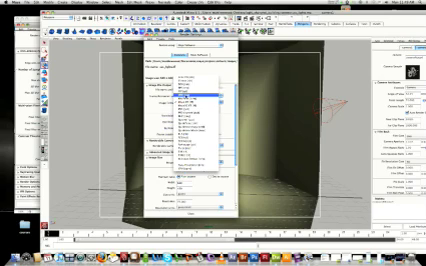
click(190, 96)
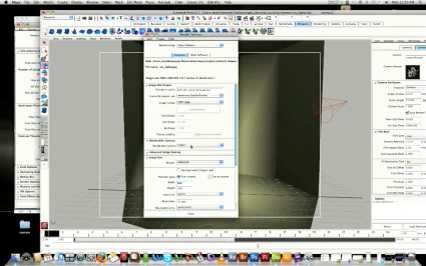
click(193, 145)
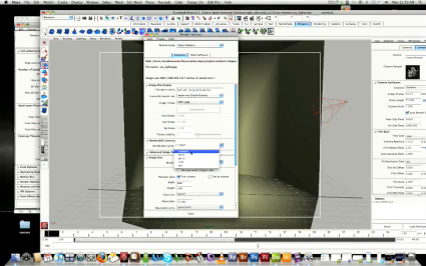
click(195, 152)
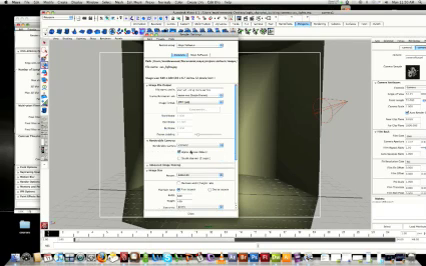
scroll(182, 150, down, 1)
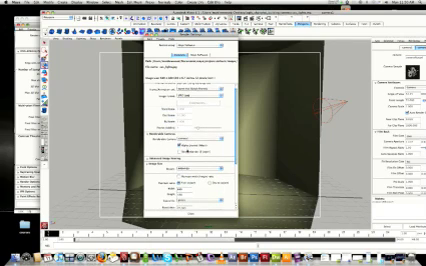
scroll(182, 146, down, 1)
scroll(182, 143, down, 1)
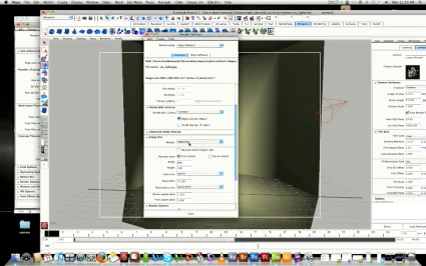
Apply the A4 image size preset and frame the red-ball tower in the camera view
click(186, 142)
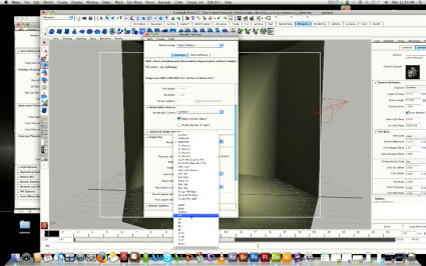
click(190, 213)
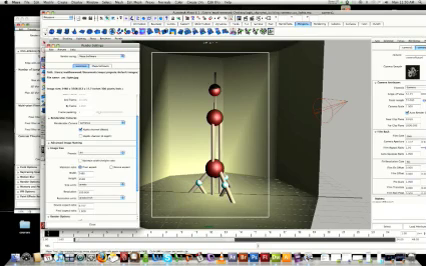
alt+drag(228, 98, 232, 98)
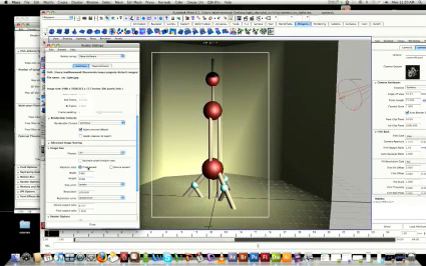
click(81, 167)
scroll(90, 170, down, 1)
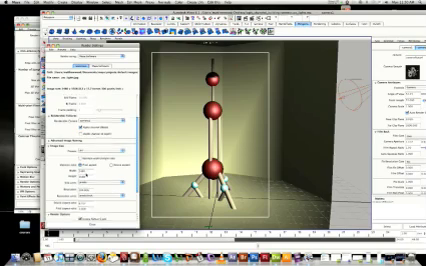
scroll(90, 170, down, 2)
scroll(90, 170, down, 3)
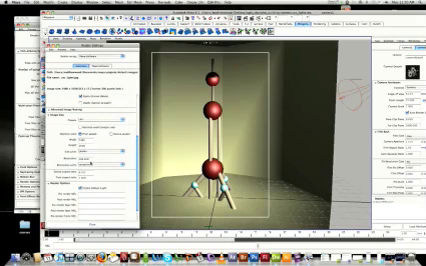
scroll(90, 150, down, 1)
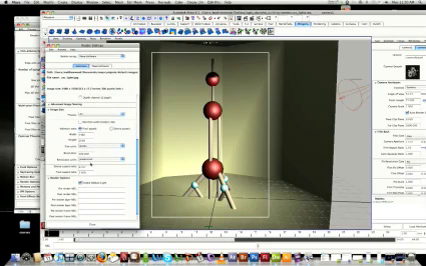
scroll(90, 103, up, 3)
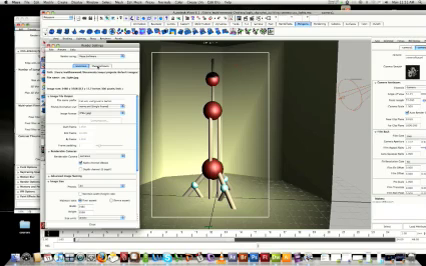
Choose a Quality preset and an edge anti-aliasing level, then briefly expand Raytracing Quality
click(99, 66)
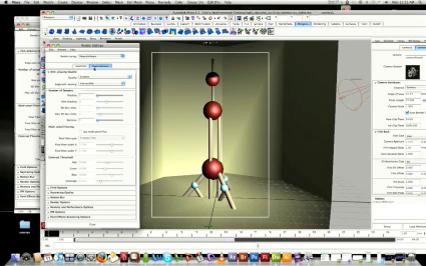
click(84, 77)
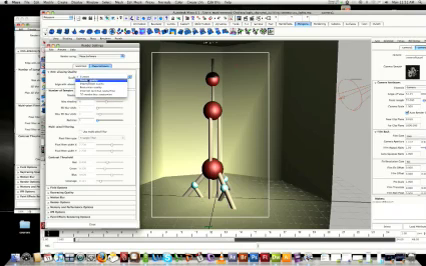
click(100, 78)
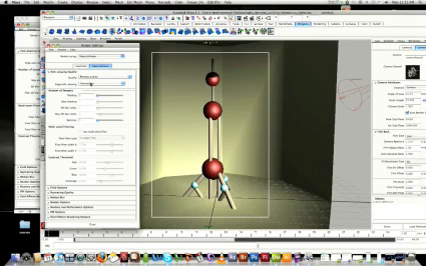
click(100, 84)
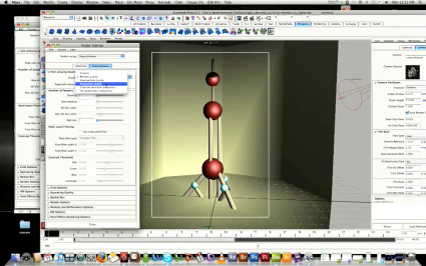
click(95, 74)
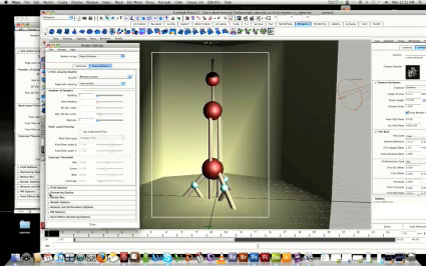
click(50, 193)
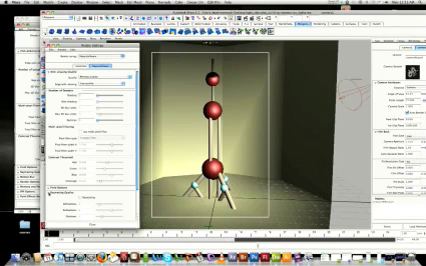
click(50, 193)
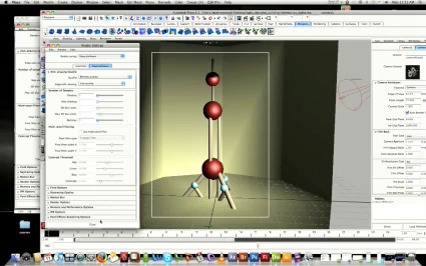
Close Render Settings and render the current frame through the new camera
click(51, 44)
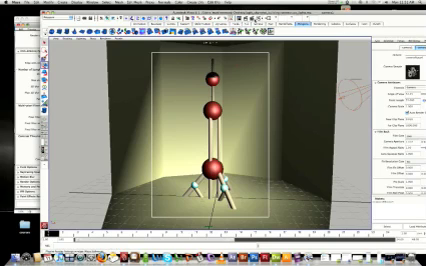
click(247, 20)
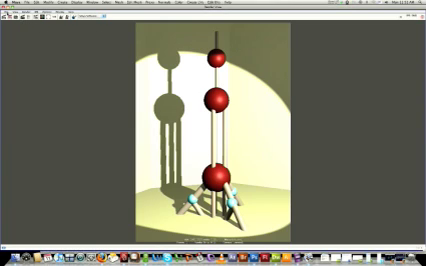
Start Save Image from Render View's File menu and set the type to JPEG
click(7, 11)
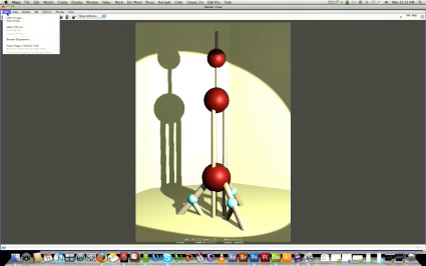
click(12, 18)
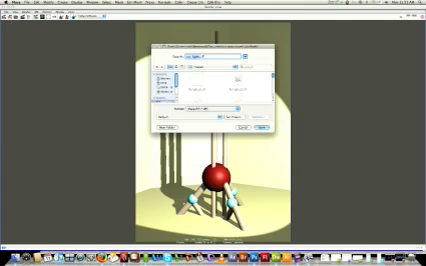
click(218, 110)
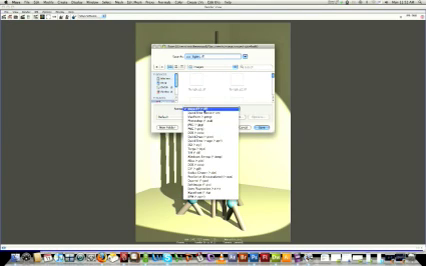
click(212, 125)
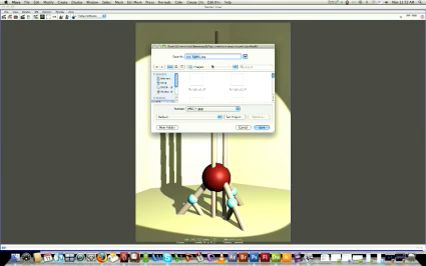
text(ball_r)
text(ender)
Choose the Desktop as the save location
click(226, 68)
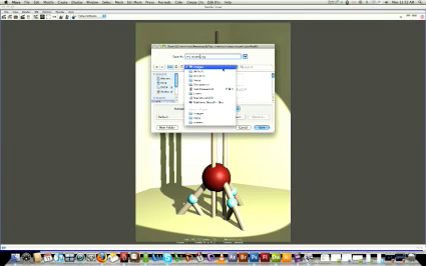
click(200, 67)
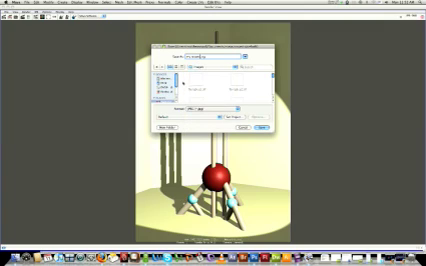
scroll(163, 98, down, 2)
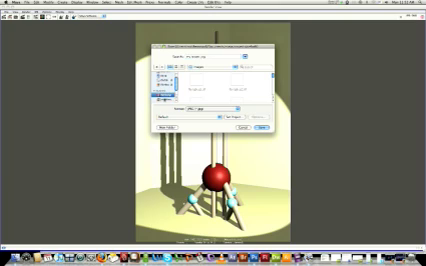
click(163, 97)
click(163, 95)
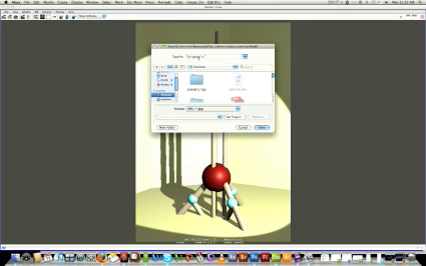
Confirm JPEG format, name the file ball.jpg, and save it
click(210, 108)
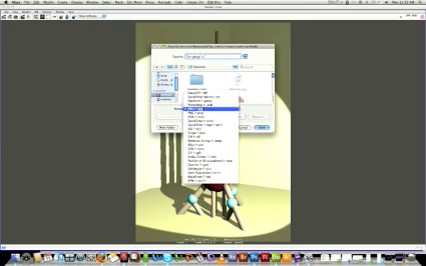
click(210, 110)
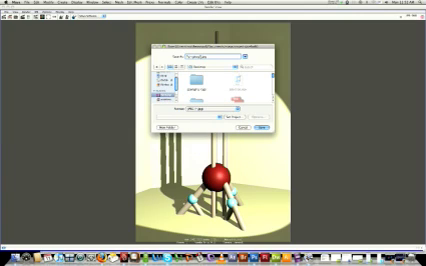
text(ball)
key(BackSpace)
key(BackSpace)
key(BackSpace)
text(.jpg)
click(261, 128)
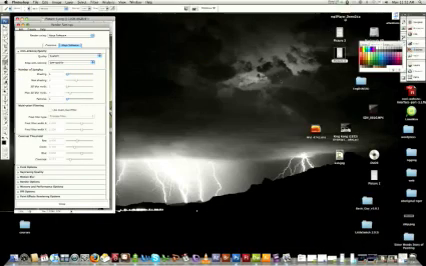
Open the saved tower render JPG in Preview and zoom in to inspect it
click(260, 133)
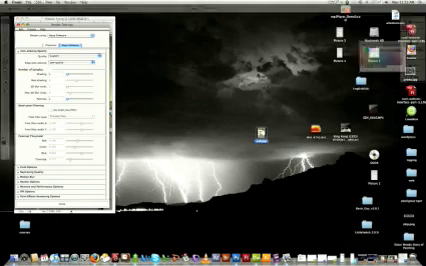
double_click(260, 133)
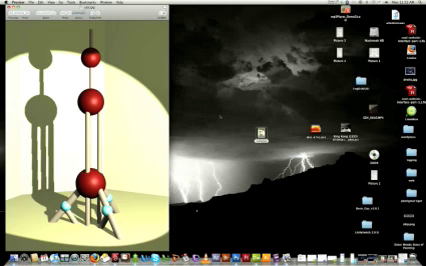
drag(131, 17, 222, 17)
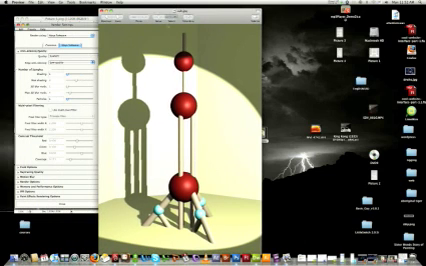
click(72, 4)
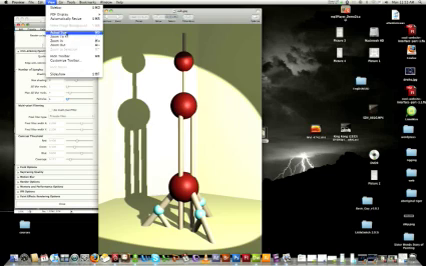
click(80, 32)
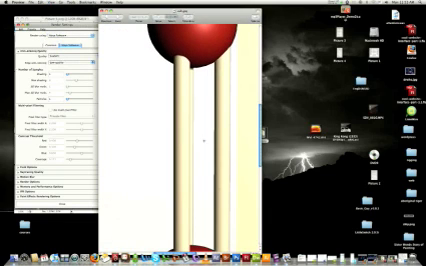
drag(185, 15, 243, 15)
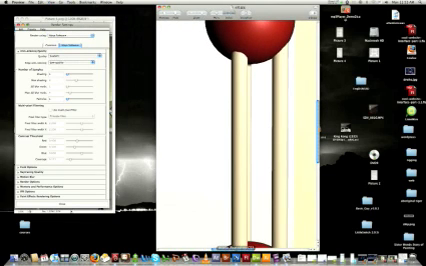
key(super+plus)
key(super+plus)
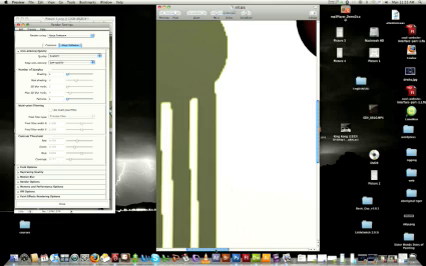
scroll(237, 207, right, 3)
scroll(237, 207, down, 2)
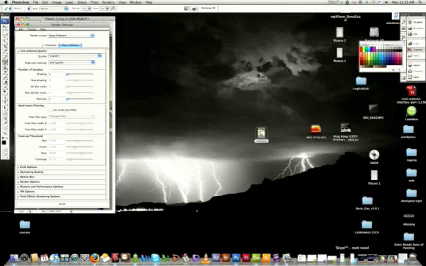
Restore the printing notes, ring Renderable Camera in red, and show the Layers panel
click(400, 258)
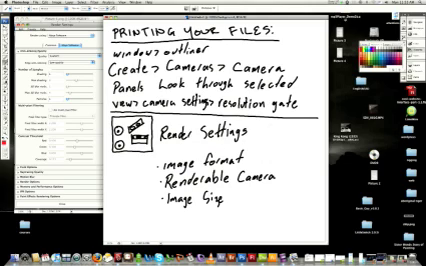
mouse_move(166, 172)
mouse_down()
mouse_move(183, 175)
mouse_move(235, 170)
mouse_up()
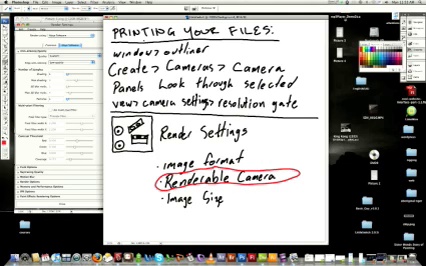
click(163, 4)
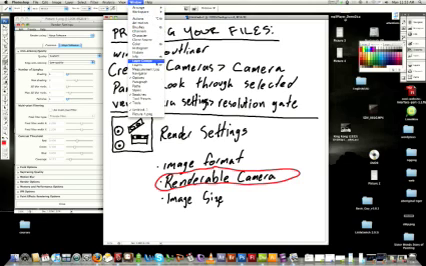
click(143, 64)
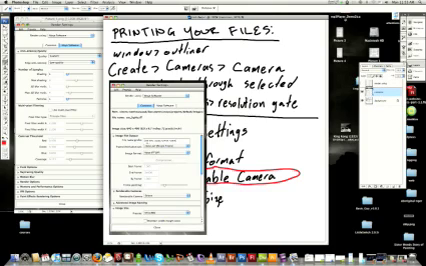
Draw red ellipses around the Preset field, Resolution Gate row and Image Size row
drag(142, 150, 141, 151)
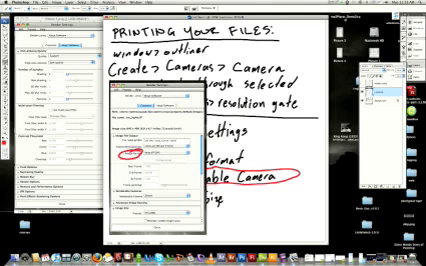
mouse_move(134, 188)
mouse_down()
mouse_move(122, 192)
mouse_move(145, 196)
mouse_up()
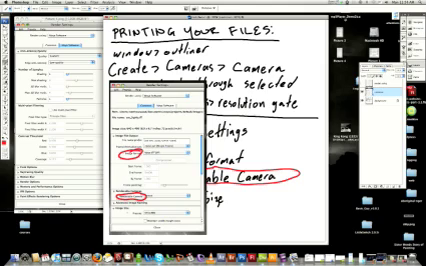
mouse_move(132, 207)
mouse_down()
mouse_move(112, 211)
mouse_move(133, 210)
mouse_move(135, 206)
mouse_up()
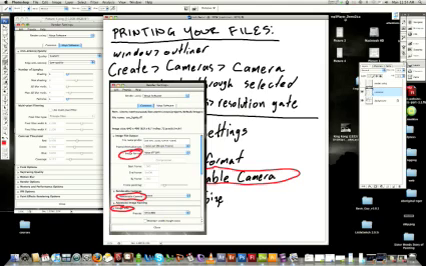